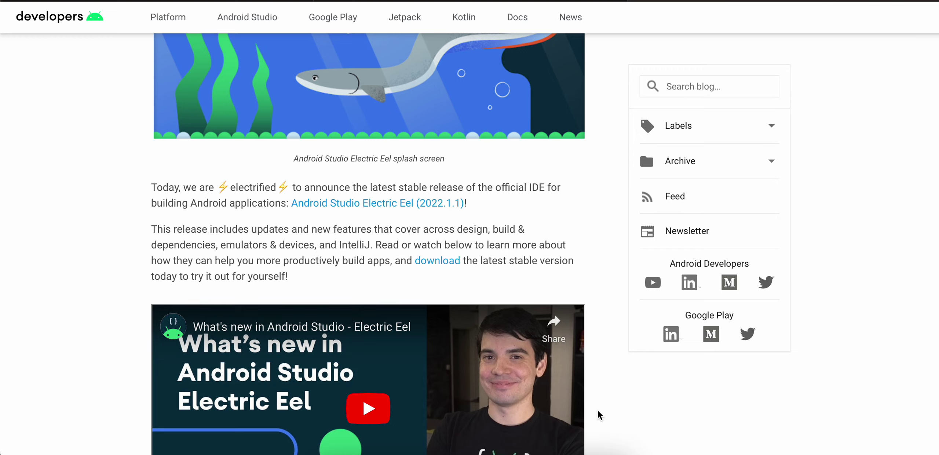
pyautogui.scroll(-2, 646, 409)
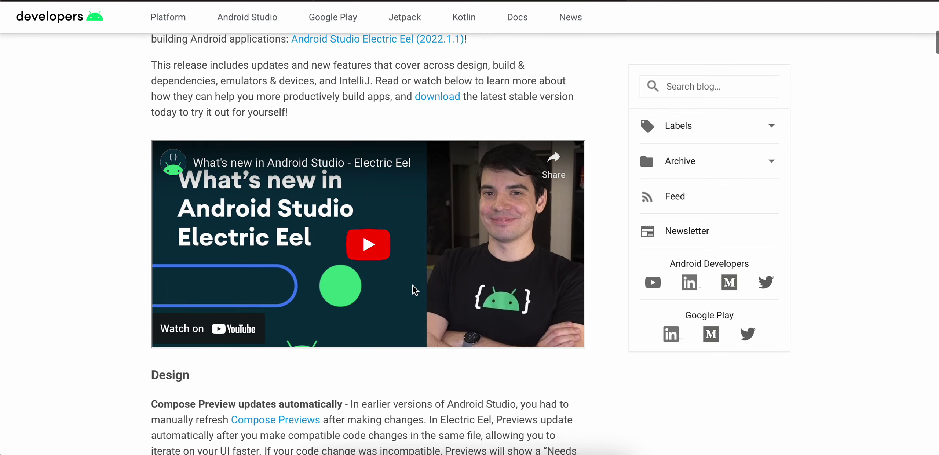
pyautogui.scroll(-2, 409, 264)
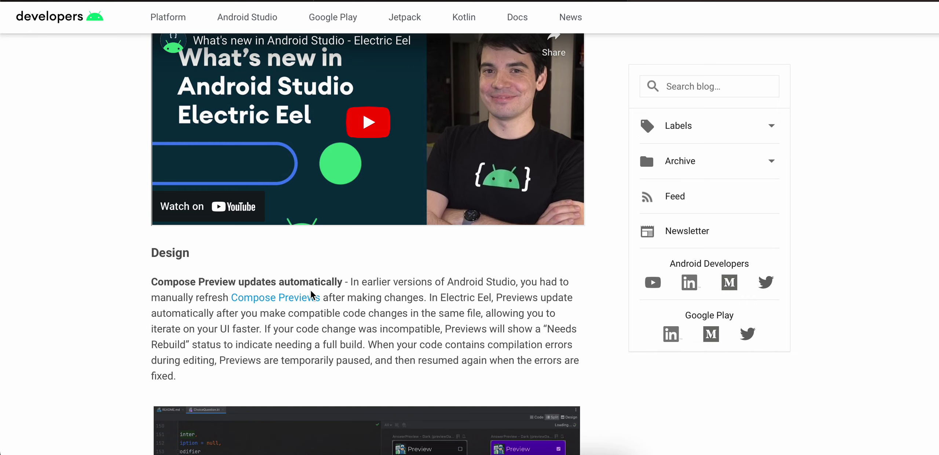
pyautogui.scroll(-1, 311, 291)
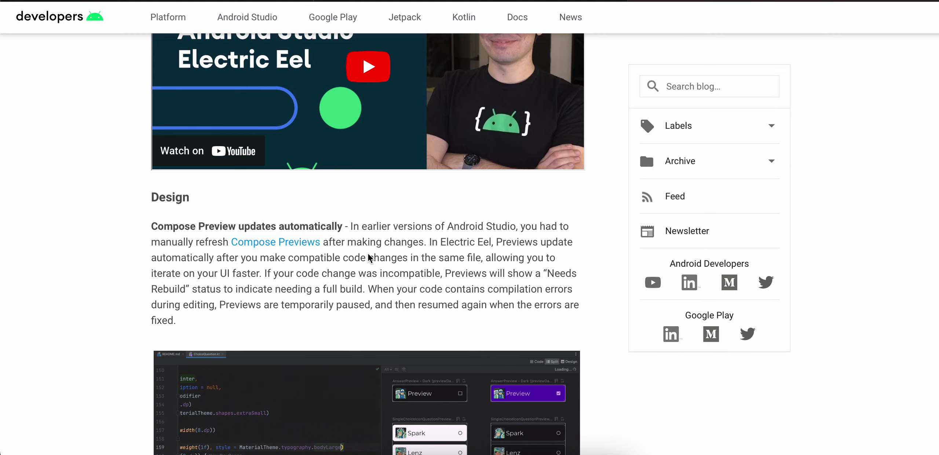
pyautogui.scroll(-2, 368, 253)
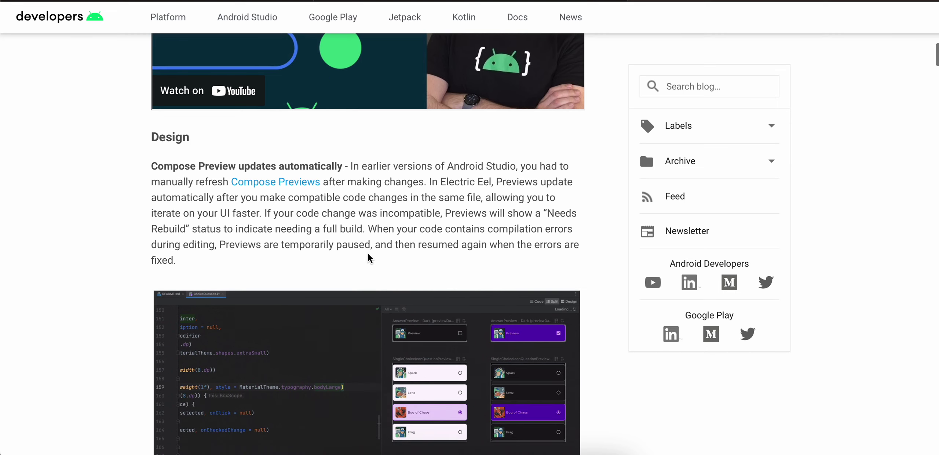
pyautogui.scroll(-1, 367, 253)
pyautogui.scroll(-2, 367, 253)
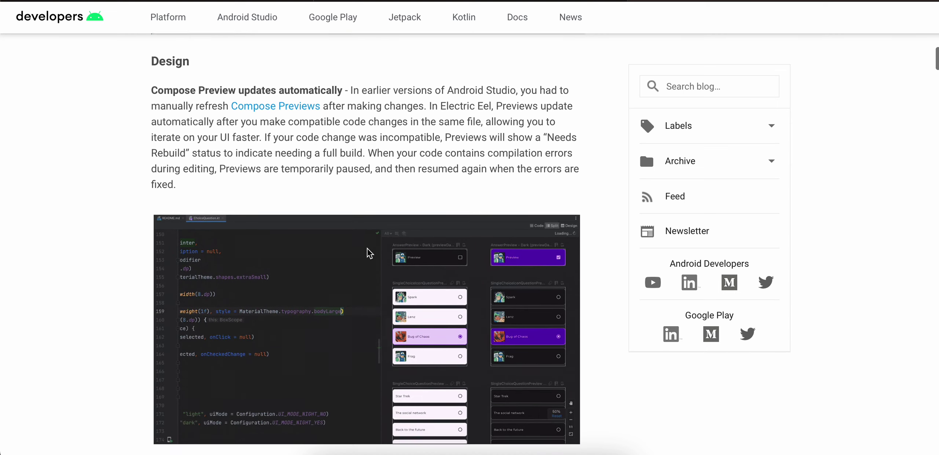
pyautogui.scroll(-1, 367, 248)
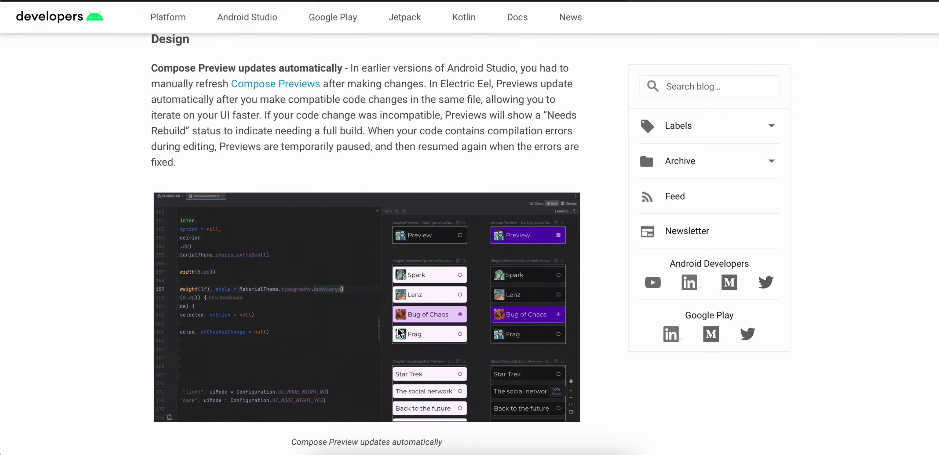
pyautogui.scroll(-2, 399, 332)
pyautogui.scroll(-3, 398, 331)
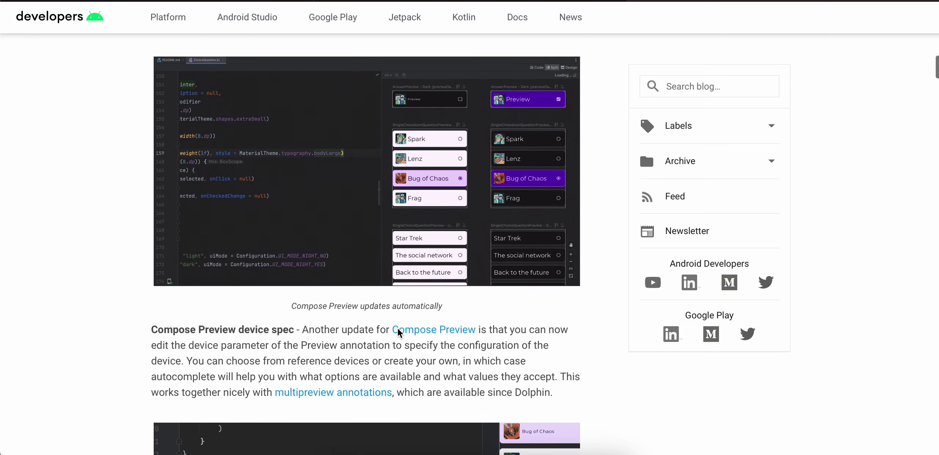
pyautogui.scroll(-2, 332, 318)
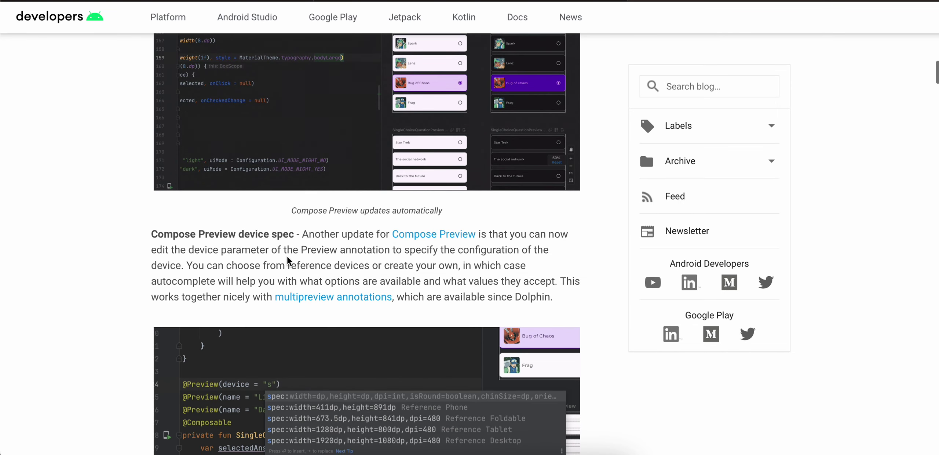
pyautogui.scroll(-2, 280, 237)
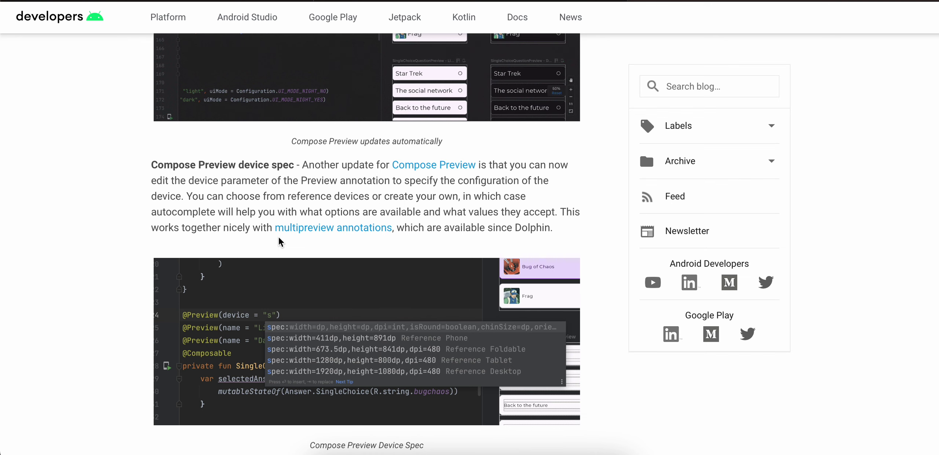
pyautogui.scroll(-4, 279, 241)
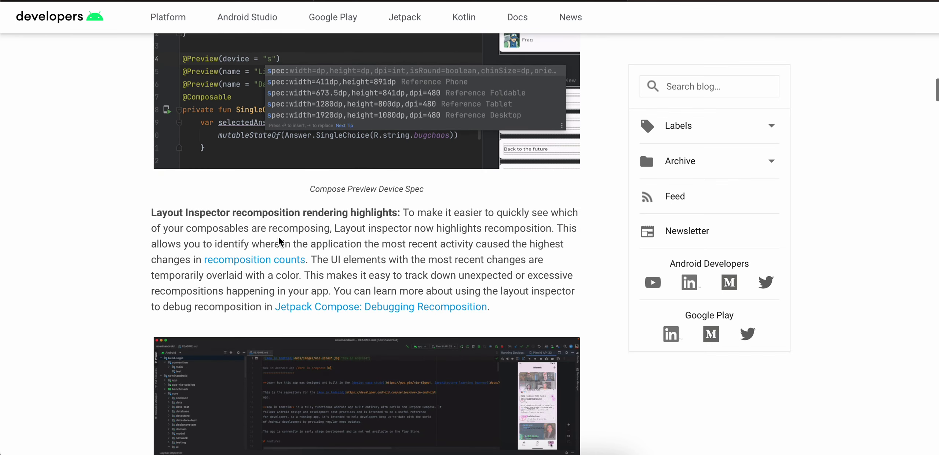
pyautogui.scroll(-1, 279, 241)
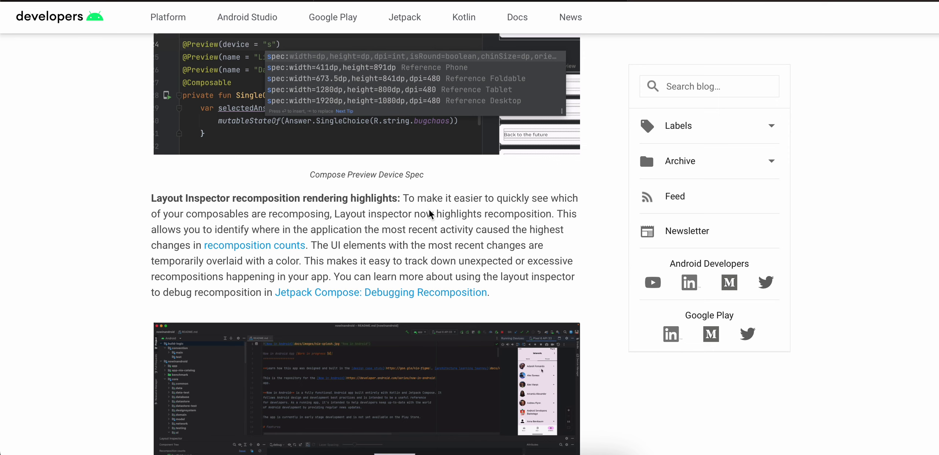
pyautogui.scroll(-1, 429, 210)
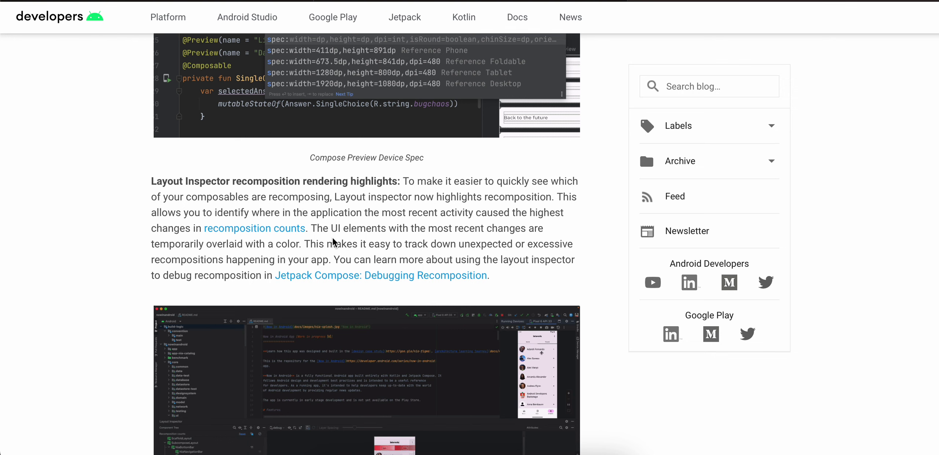
pyautogui.scroll(-2, 333, 238)
pyautogui.scroll(1, 333, 239)
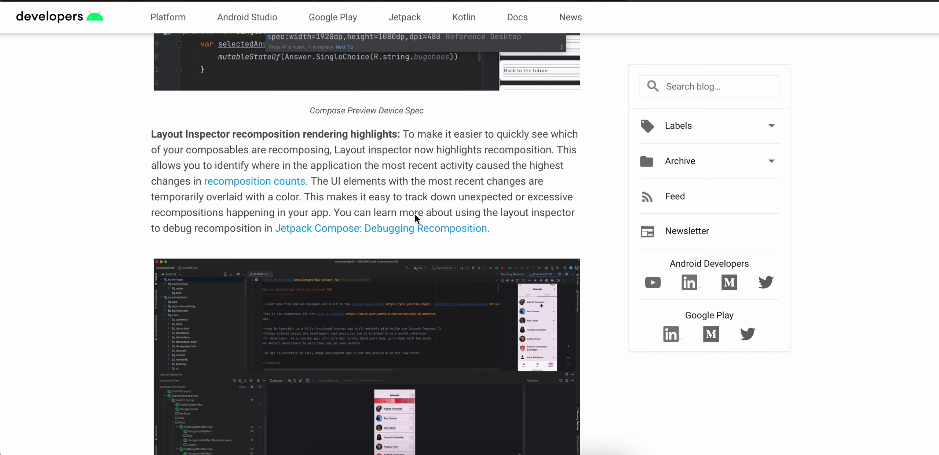
pyautogui.scroll(-2, 416, 214)
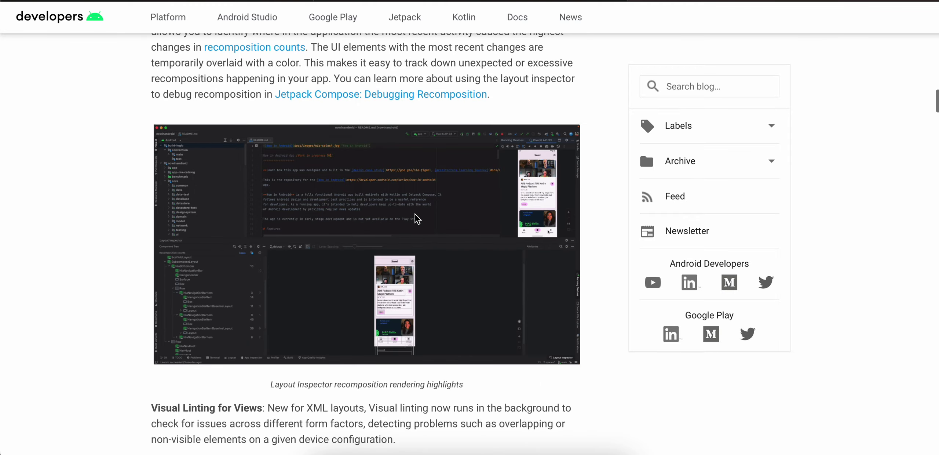
pyautogui.scroll(-2, 415, 215)
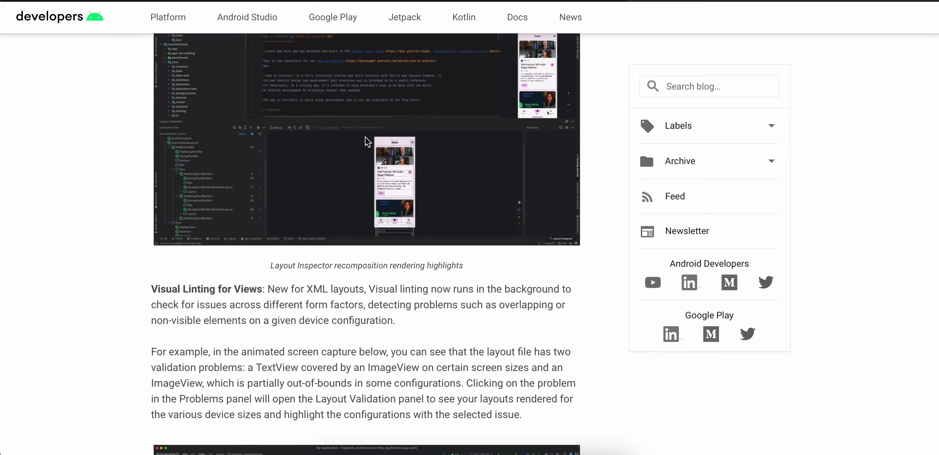
pyautogui.scroll(-1, 328, 300)
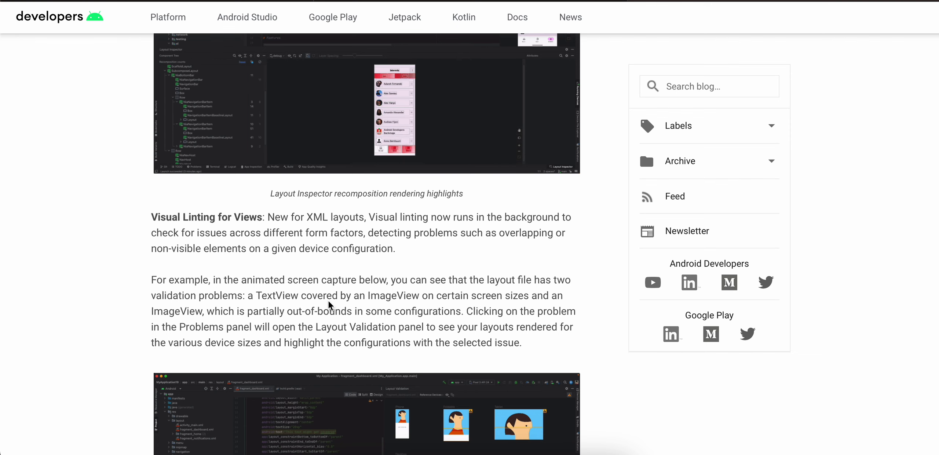
pyautogui.scroll(-1, 329, 301)
pyautogui.scroll(-1, 329, 302)
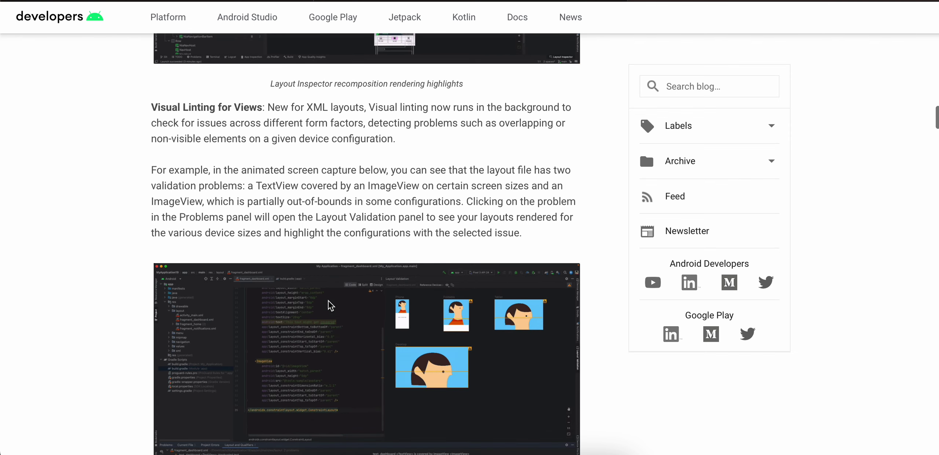
pyautogui.scroll(1, 329, 302)
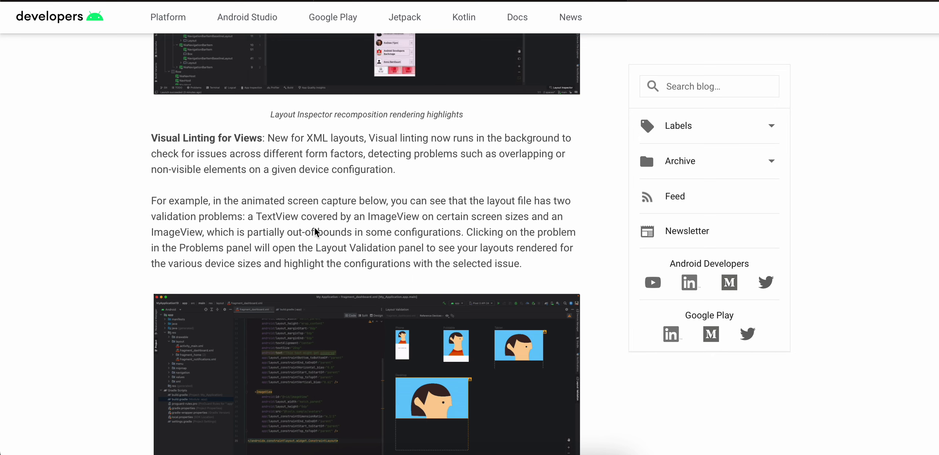
pyautogui.scroll(-1, 314, 234)
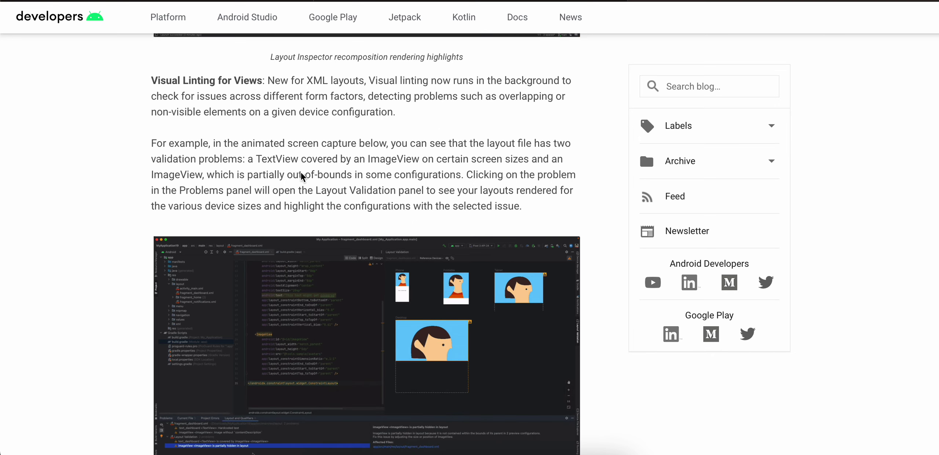
pyautogui.scroll(-2, 378, 200)
pyautogui.scroll(-2, 379, 200)
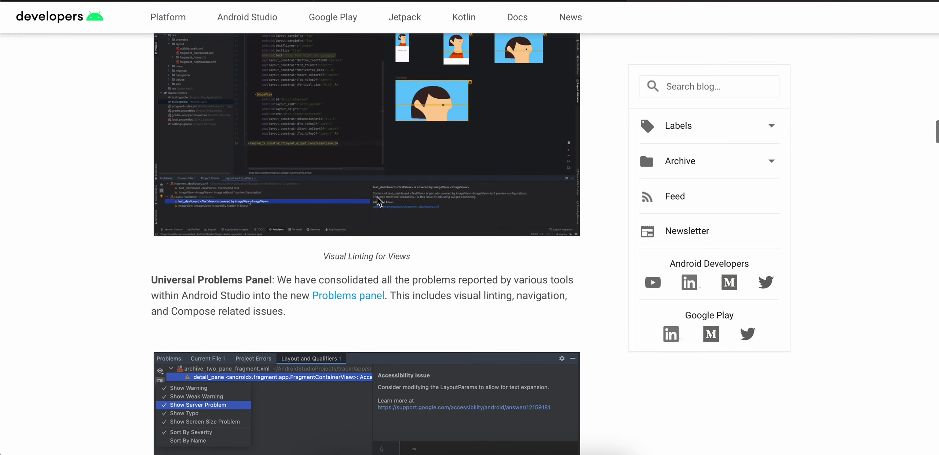
pyautogui.scroll(-1, 372, 274)
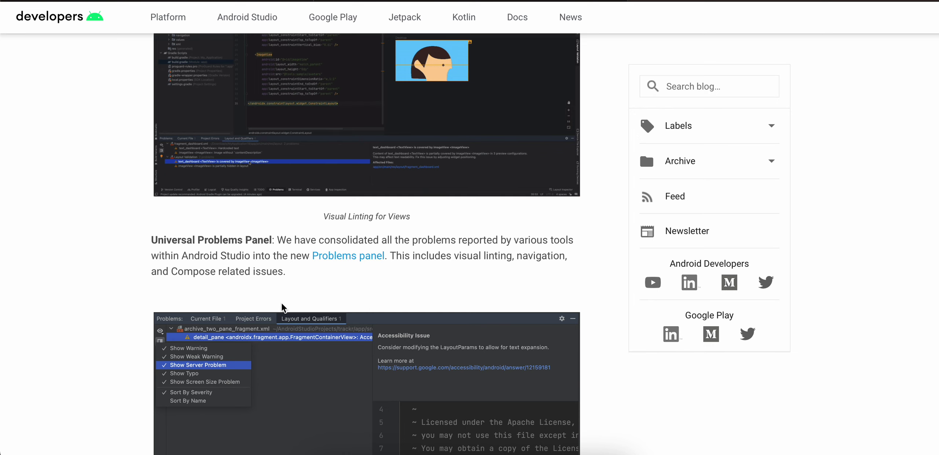
pyautogui.scroll(-1, 282, 304)
pyautogui.scroll(-2, 282, 305)
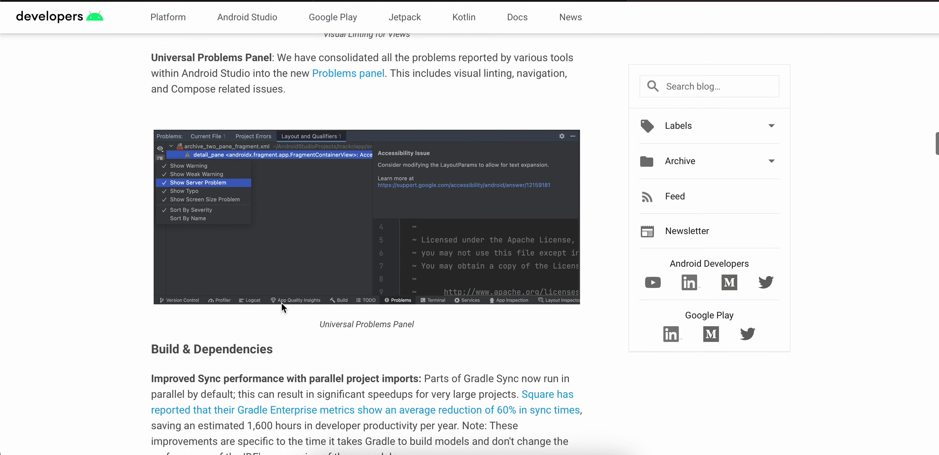
pyautogui.scroll(-1, 282, 304)
pyautogui.scroll(-1, 282, 303)
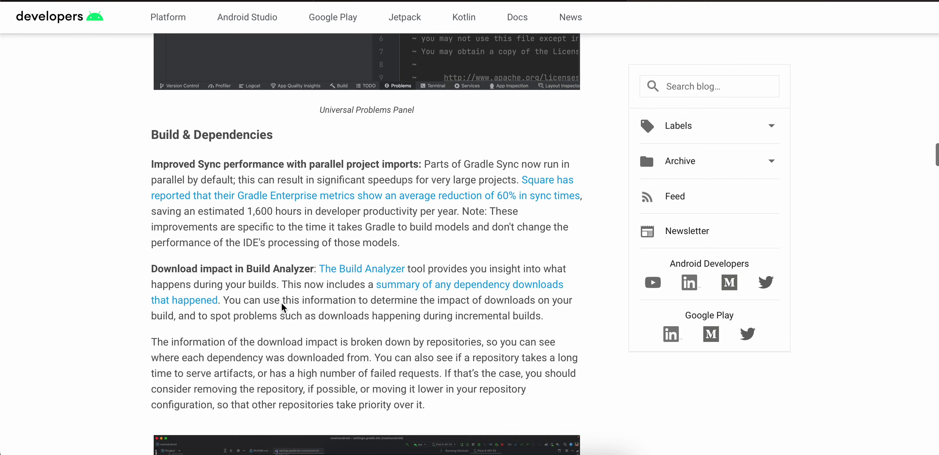
pyautogui.scroll(-2, 312, 265)
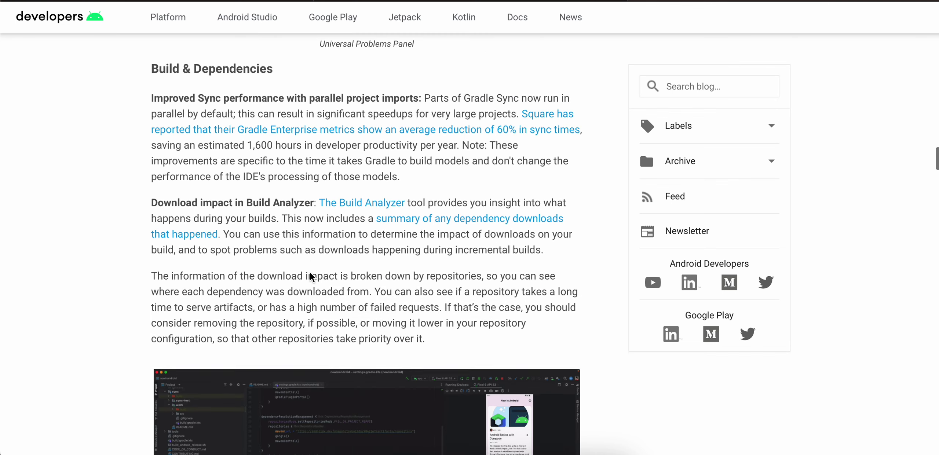
pyautogui.scroll(-4, 312, 268)
pyautogui.scroll(-4, 311, 273)
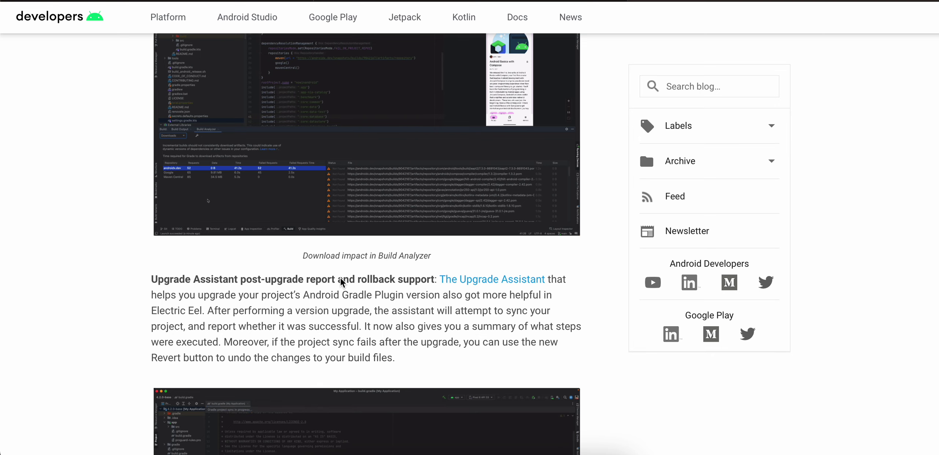
pyautogui.scroll(-1, 445, 286)
pyautogui.scroll(-1, 445, 284)
pyautogui.scroll(-4, 445, 285)
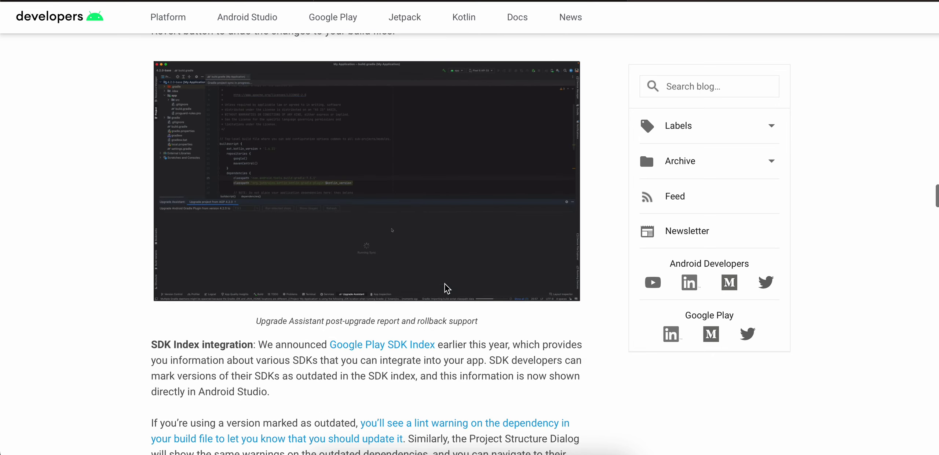
pyautogui.scroll(-5, 445, 285)
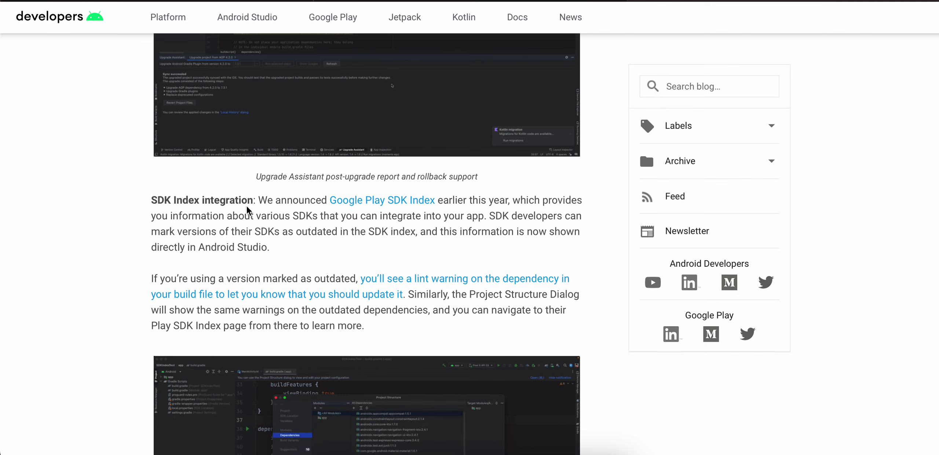
pyautogui.scroll(-2, 271, 204)
pyautogui.scroll(-3, 271, 205)
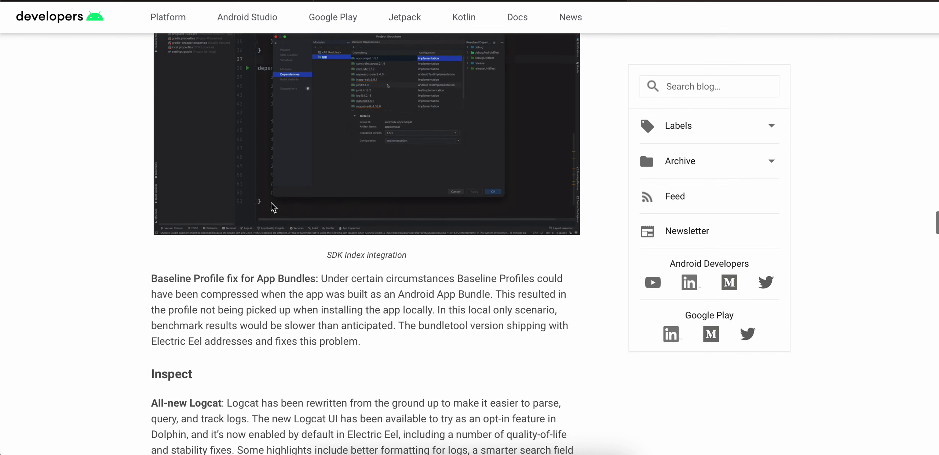
pyautogui.scroll(-1, 272, 203)
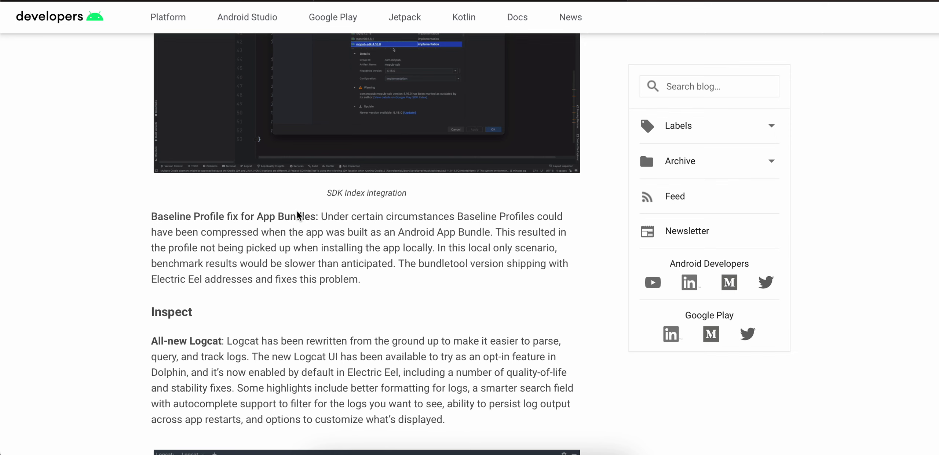
pyautogui.scroll(-1, 238, 232)
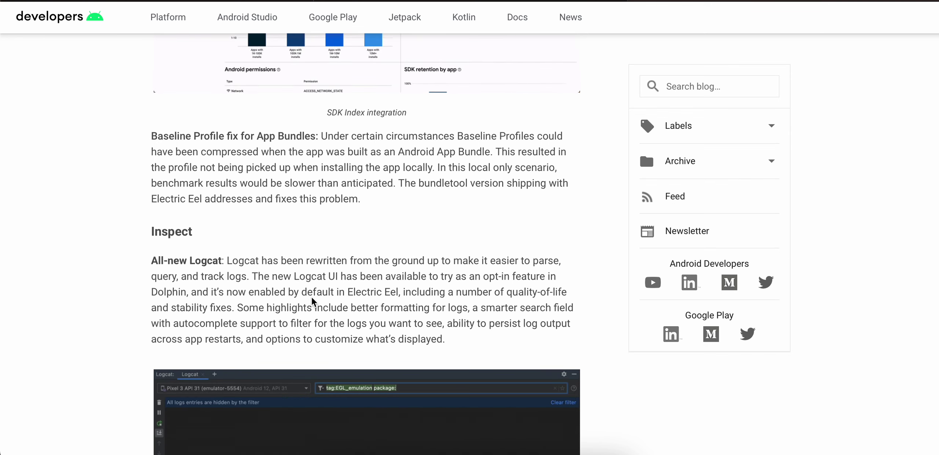
pyautogui.scroll(-4, 362, 287)
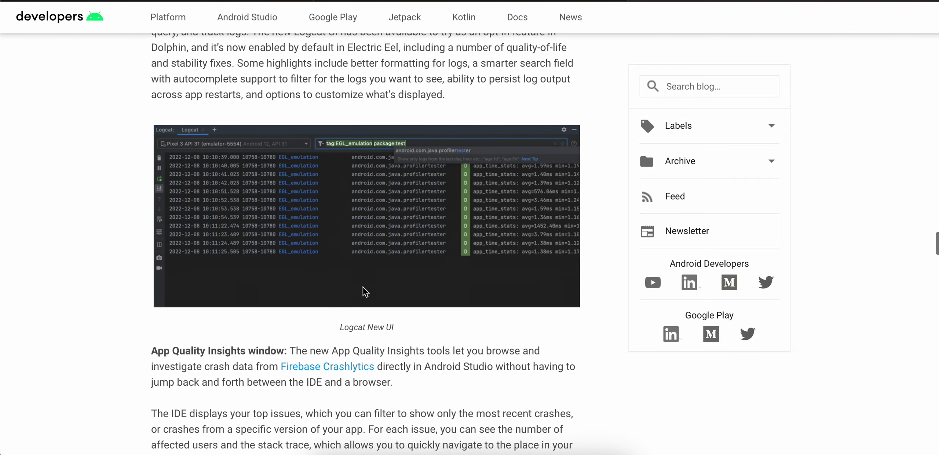
pyautogui.scroll(-1, 362, 288)
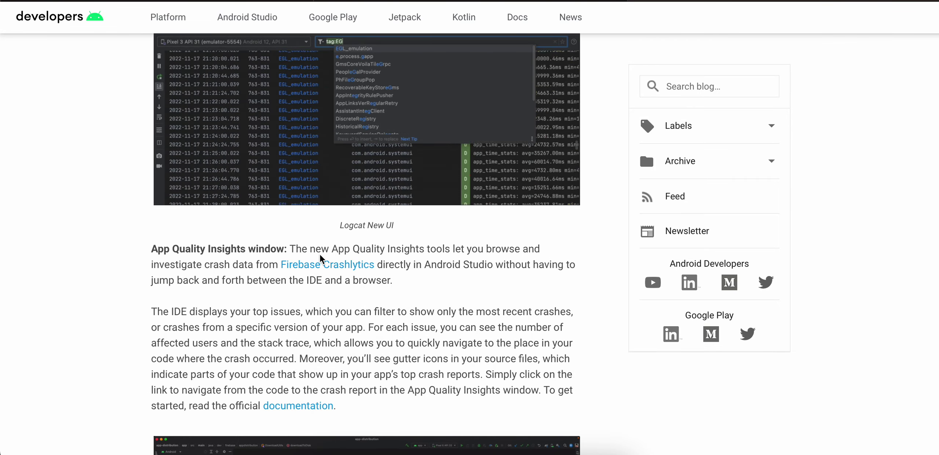
pyautogui.scroll(2, 320, 253)
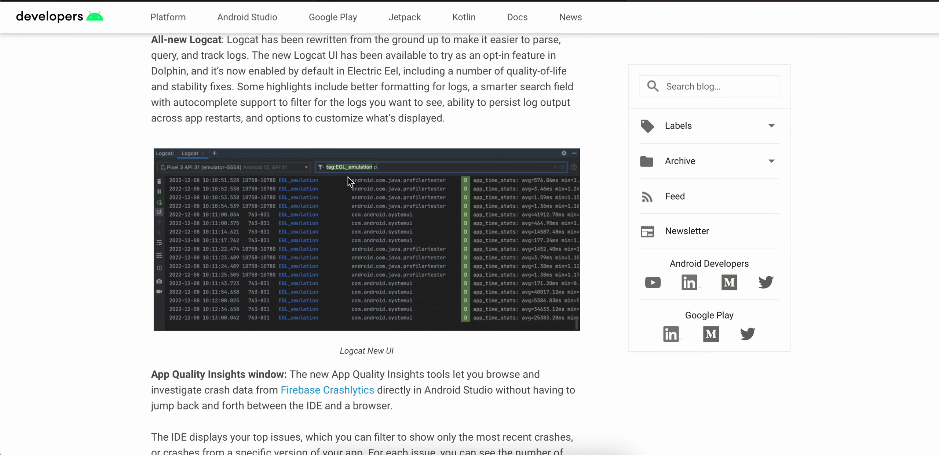
pyautogui.scroll(1, 276, 123)
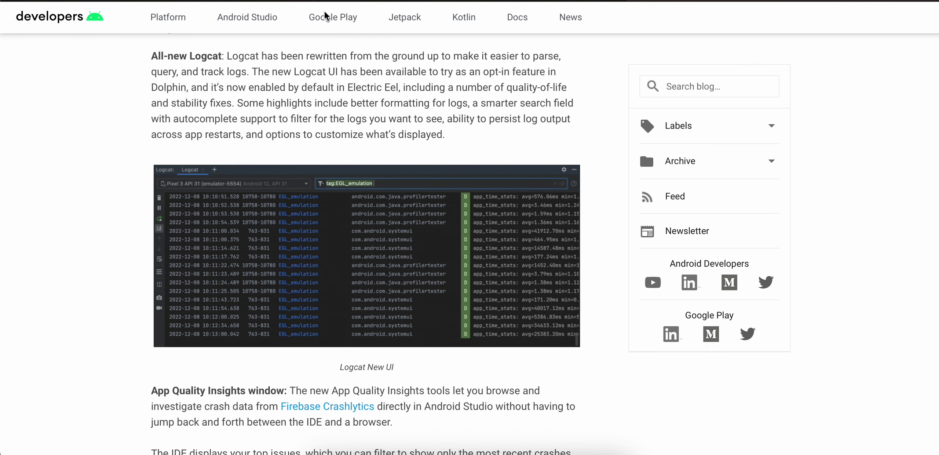
pyautogui.scroll(-3, 370, 112)
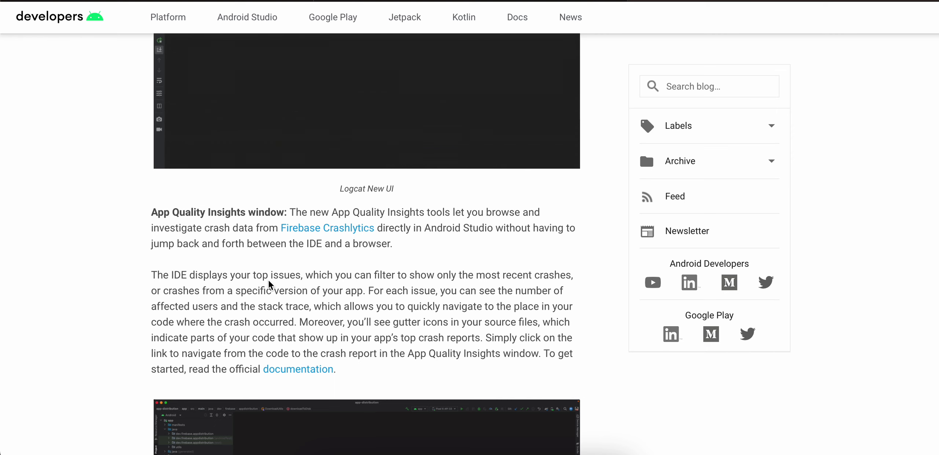
pyautogui.scroll(-1, 269, 280)
pyautogui.scroll(-1, 269, 279)
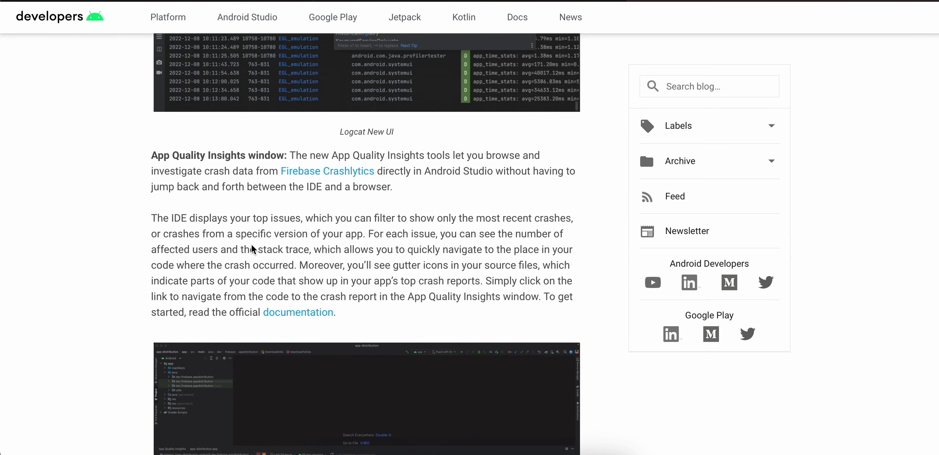
pyautogui.scroll(-1, 251, 249)
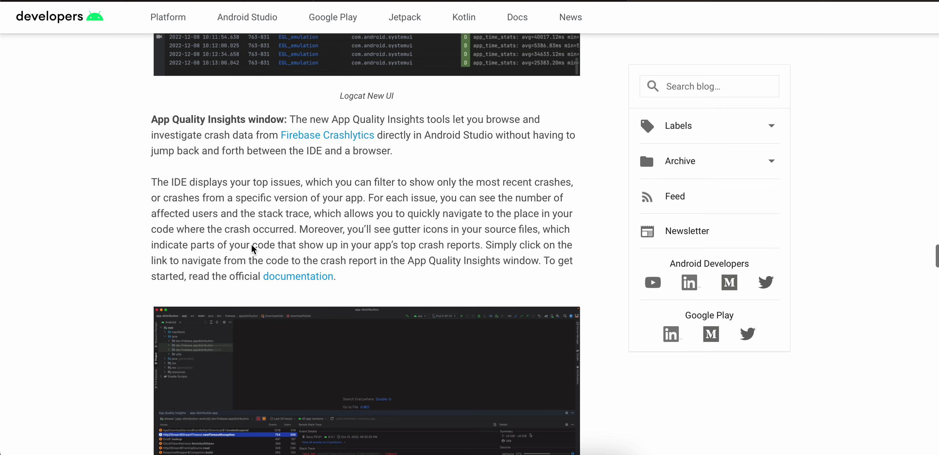
pyautogui.scroll(-1, 251, 249)
pyautogui.scroll(-5, 252, 244)
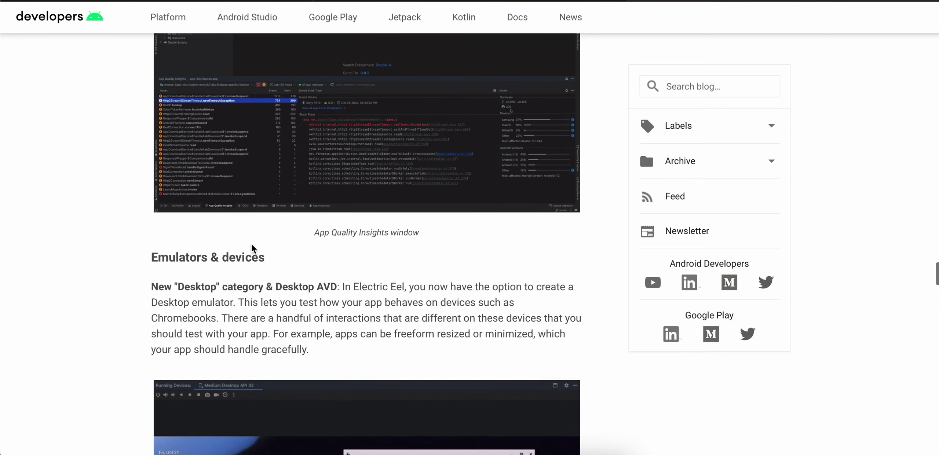
pyautogui.scroll(-2, 229, 317)
pyautogui.scroll(-2, 229, 321)
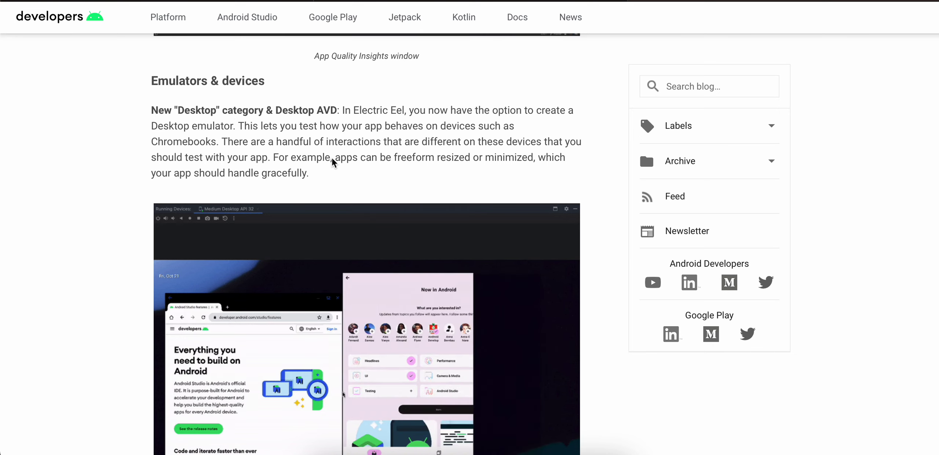
pyautogui.scroll(-2, 332, 157)
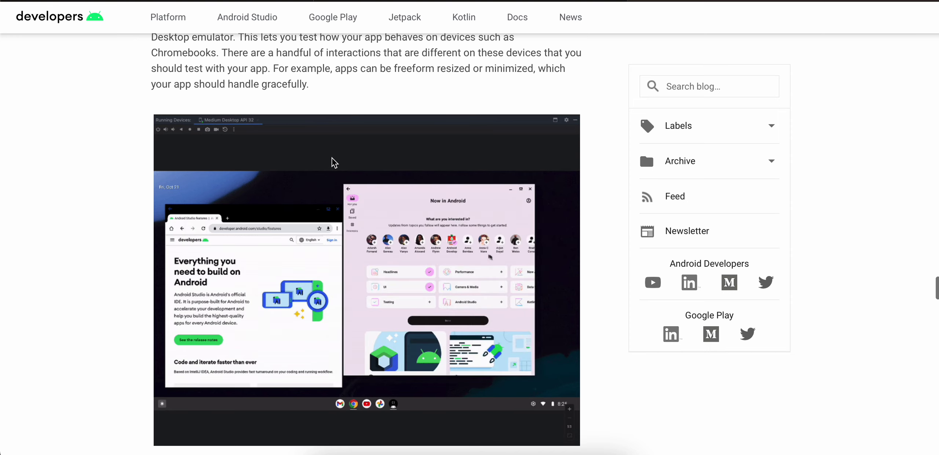
pyautogui.scroll(-1, 332, 162)
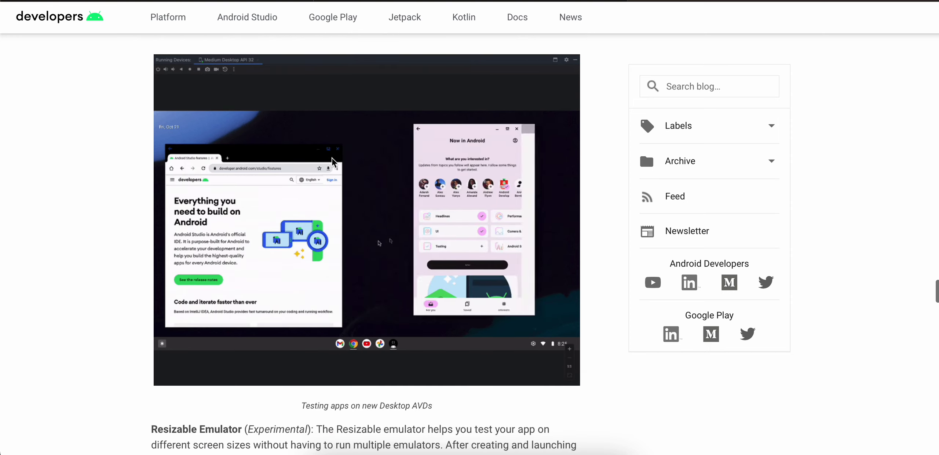
pyautogui.scroll(-2, 332, 159)
pyautogui.scroll(-1, 325, 164)
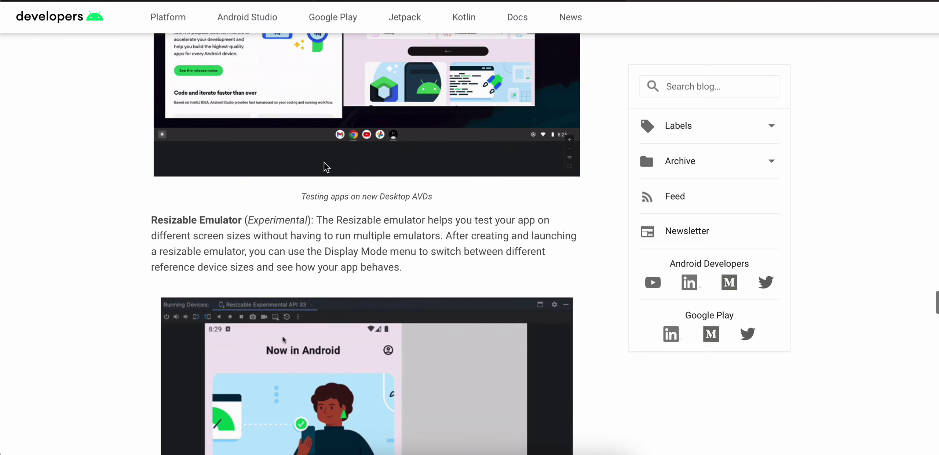
pyautogui.scroll(-1, 305, 247)
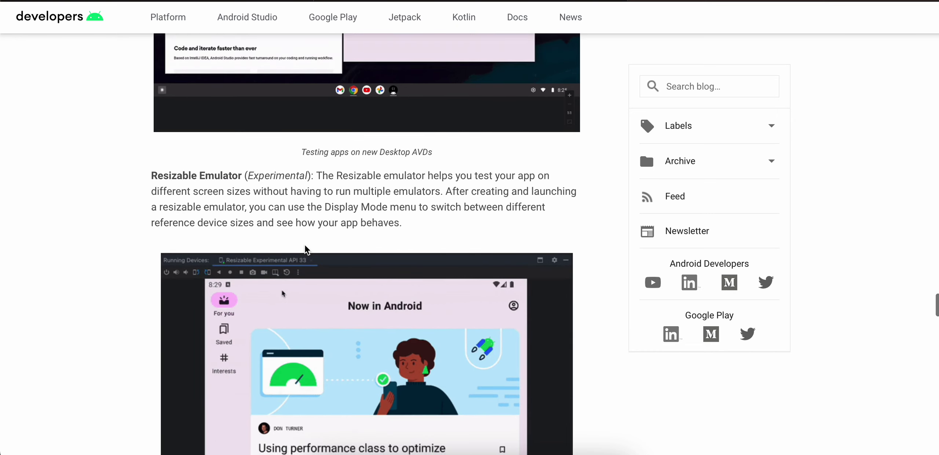
pyautogui.scroll(-5, 295, 178)
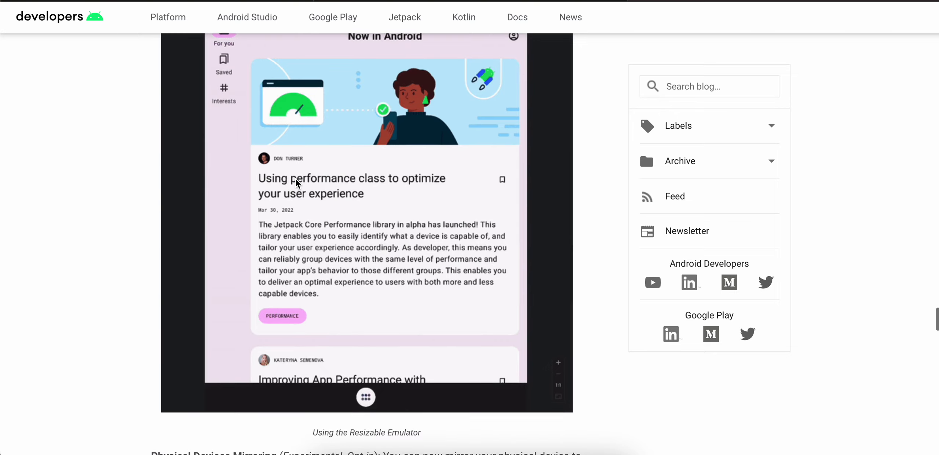
pyautogui.scroll(-2, 296, 178)
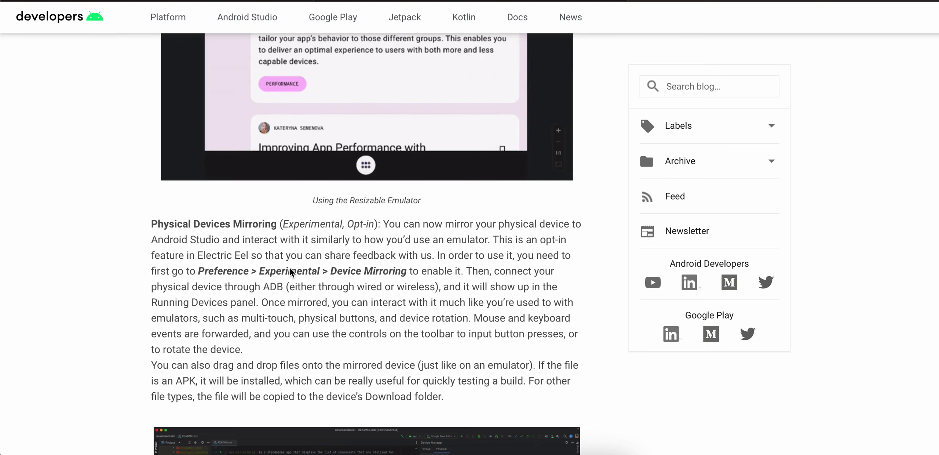
pyautogui.scroll(-1, 290, 265)
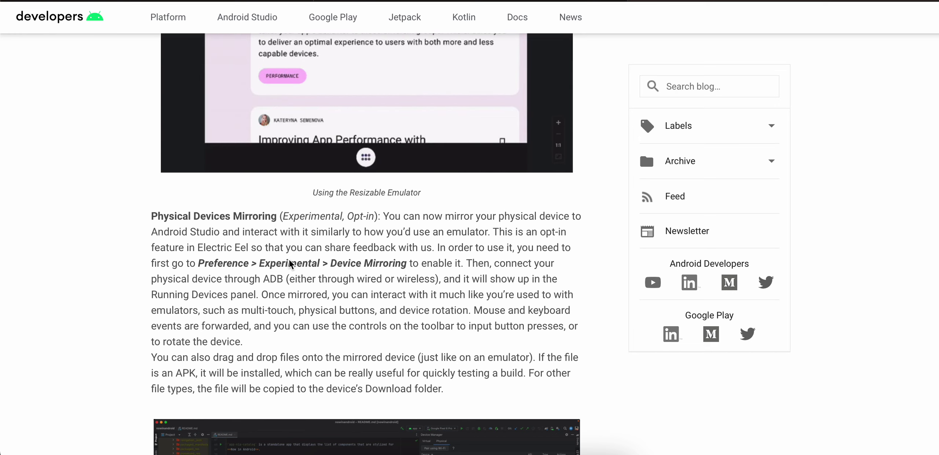
pyautogui.scroll(-1, 290, 263)
pyautogui.scroll(-1, 289, 263)
pyautogui.scroll(-2, 289, 260)
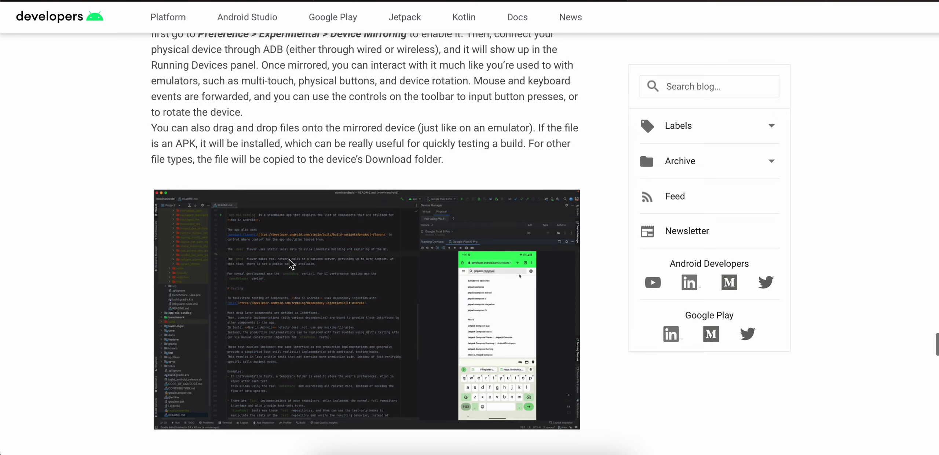
pyautogui.scroll(-3, 290, 259)
pyautogui.scroll(-3, 289, 260)
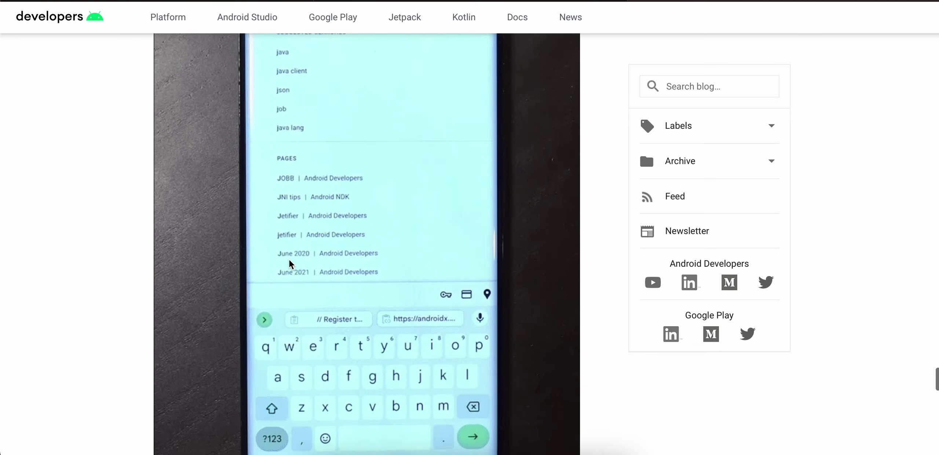
pyautogui.scroll(-4, 289, 259)
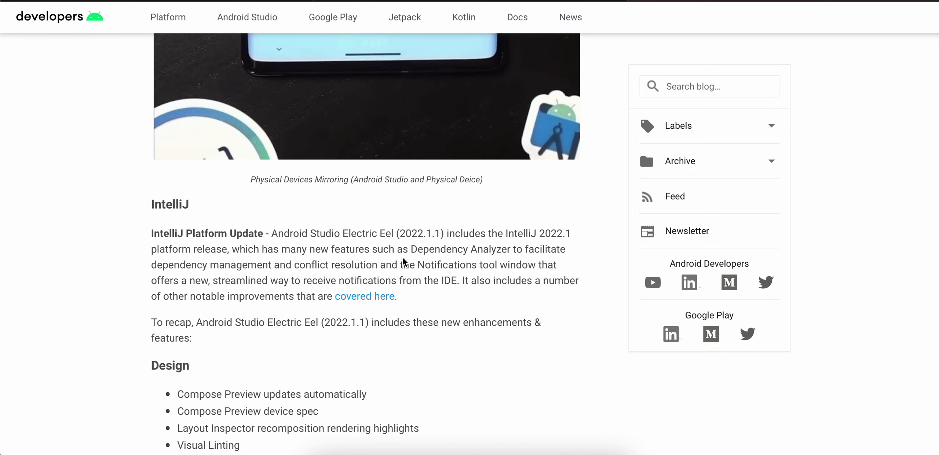
pyautogui.scroll(-1, 403, 258)
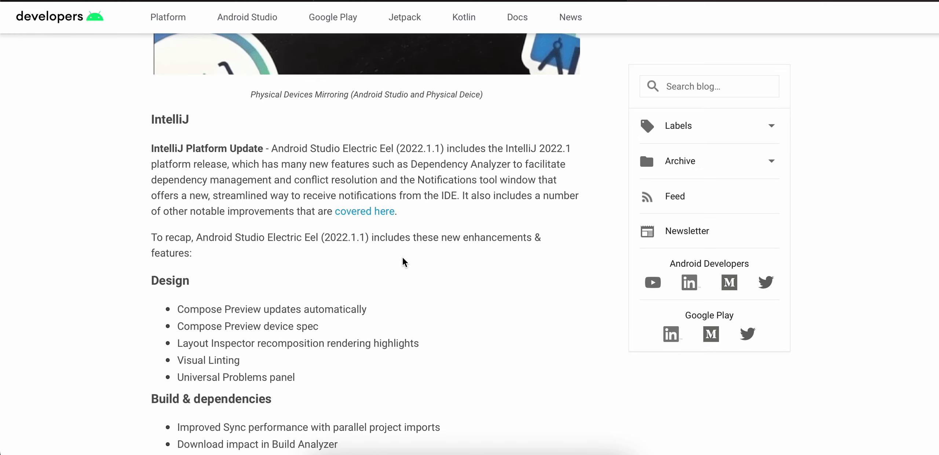
pyautogui.scroll(-1, 403, 261)
pyautogui.scroll(-1, 402, 261)
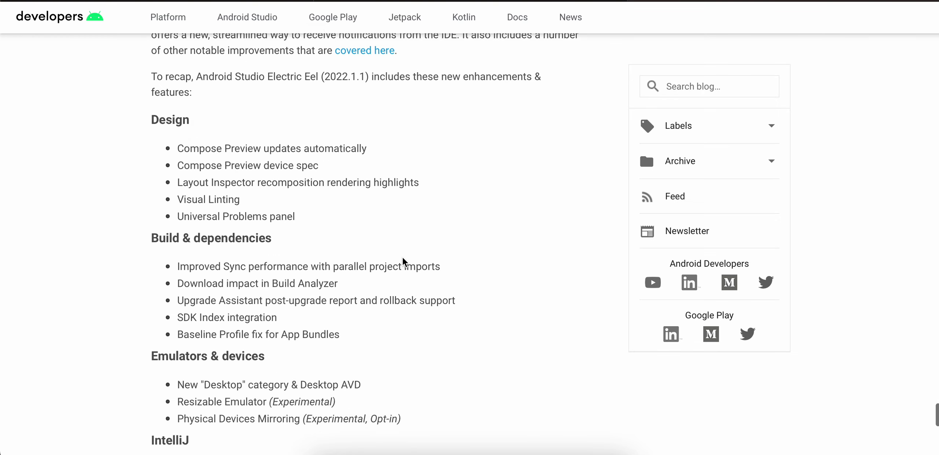
pyautogui.scroll(-1, 403, 258)
pyautogui.scroll(-1, 403, 257)
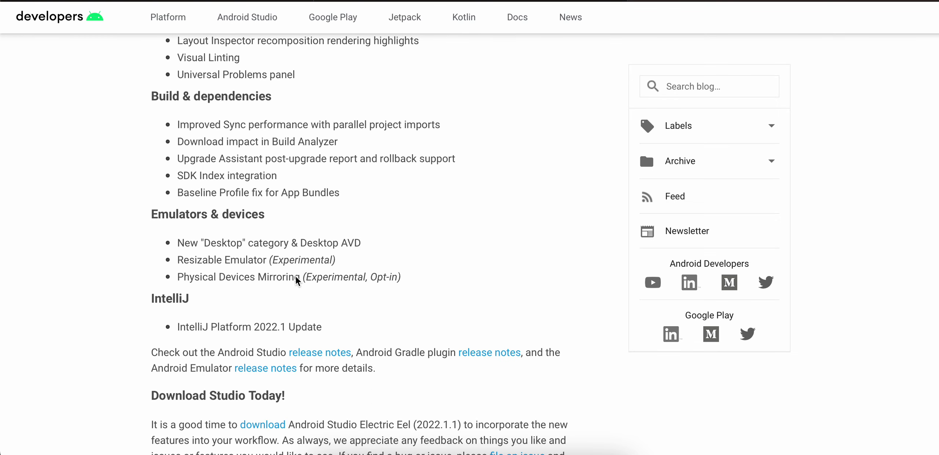
pyautogui.scroll(-1, 296, 275)
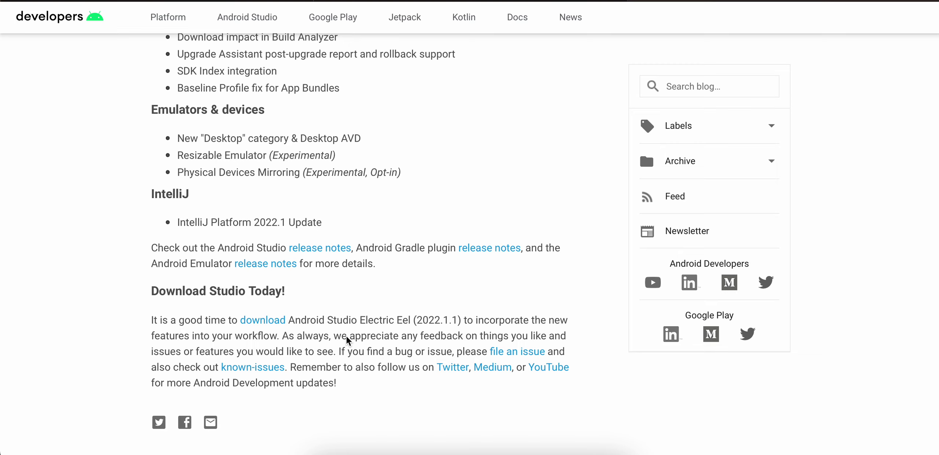